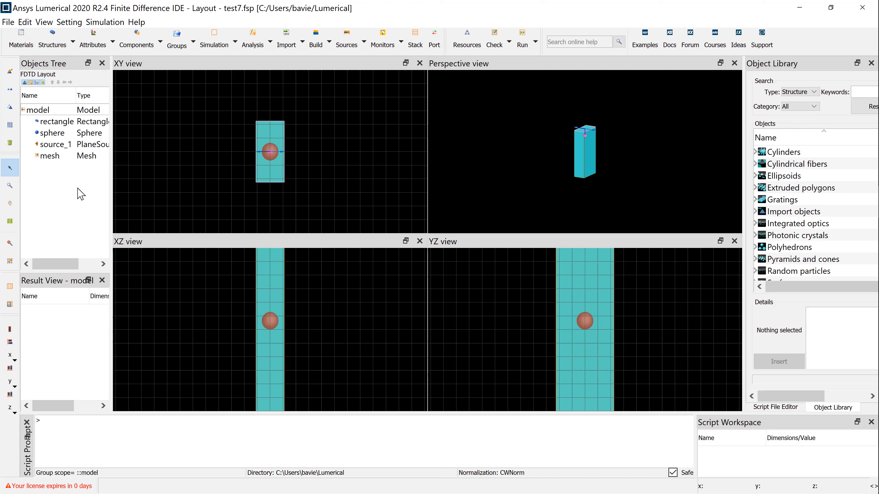
Append a new select("monitor"); block after the source_1 block in the model's setup script
right_click(40, 112)
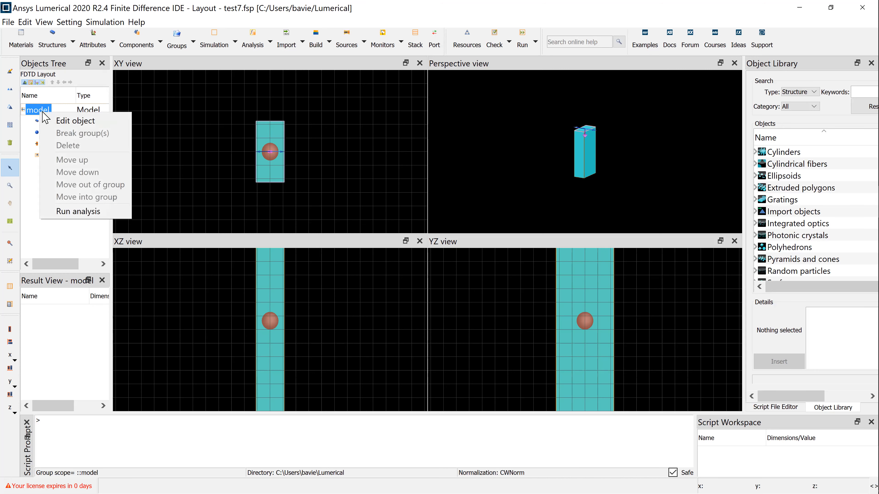
left_click(68, 128)
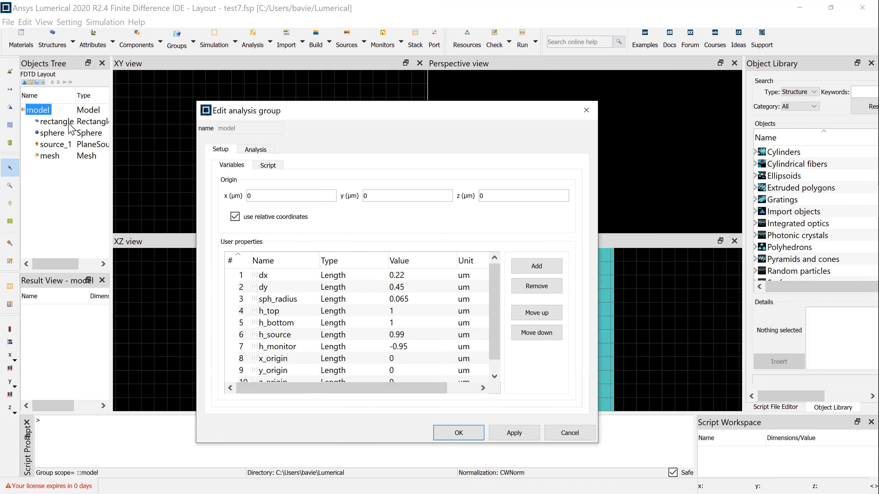
left_click(267, 166)
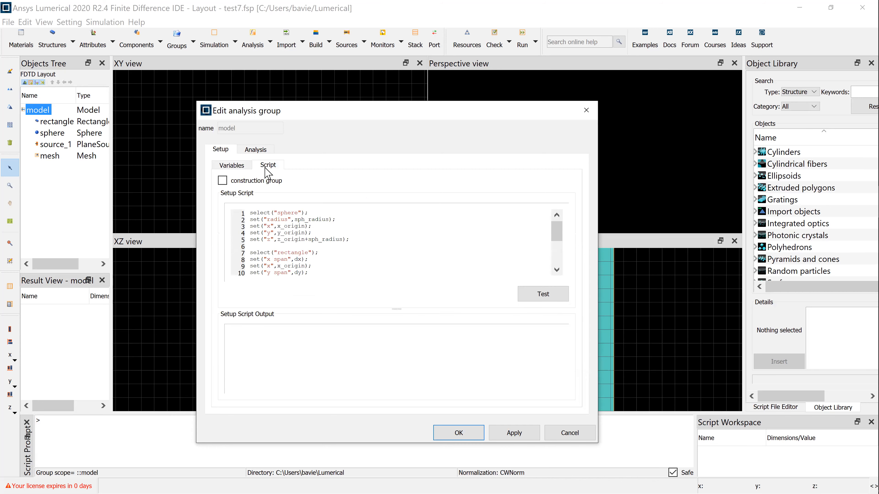
scroll(360, 263, "down", 4)
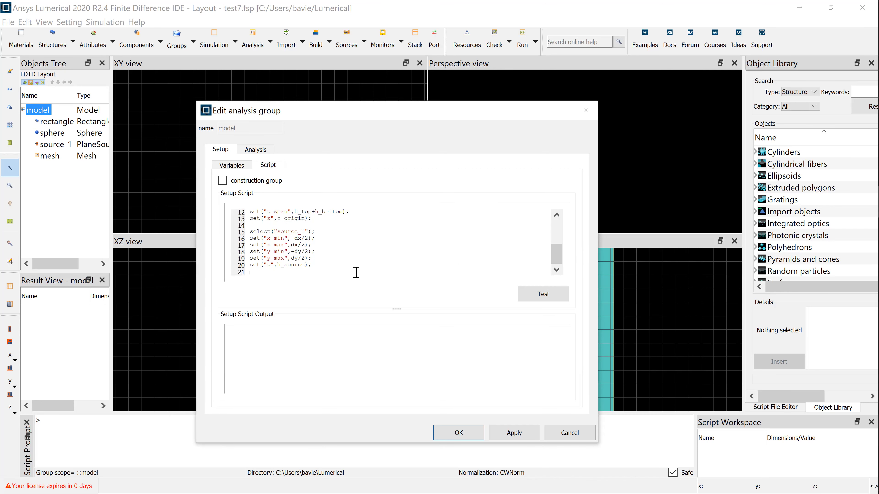
left_click(356, 273)
key("Return")
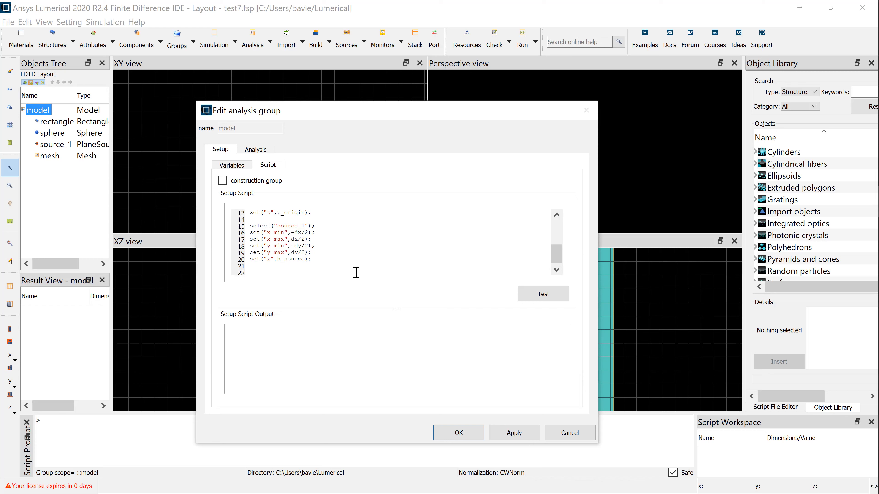
type("select(\"\");")
key("Left")
key("Left")
type("\"\"")
key("Left")
type("monitor")
Copy the x span, x, y span and y set lines from the rectangle block into the monitor block of the setup script
scroll(335, 253, "up", 2)
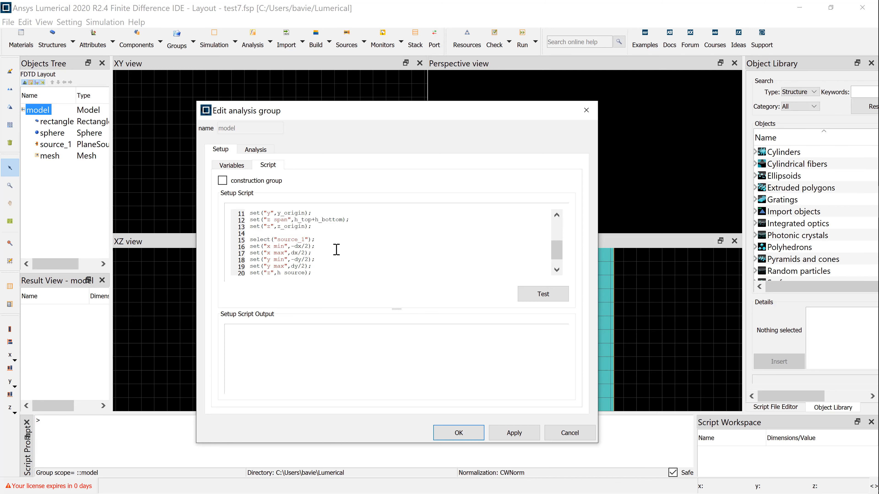
scroll(340, 249, "up", 1)
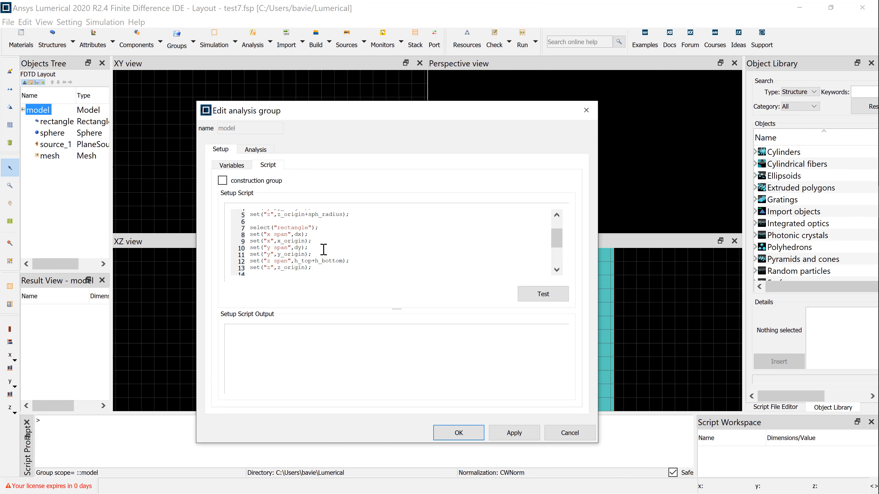
left_click_drag(312, 254, 239, 236)
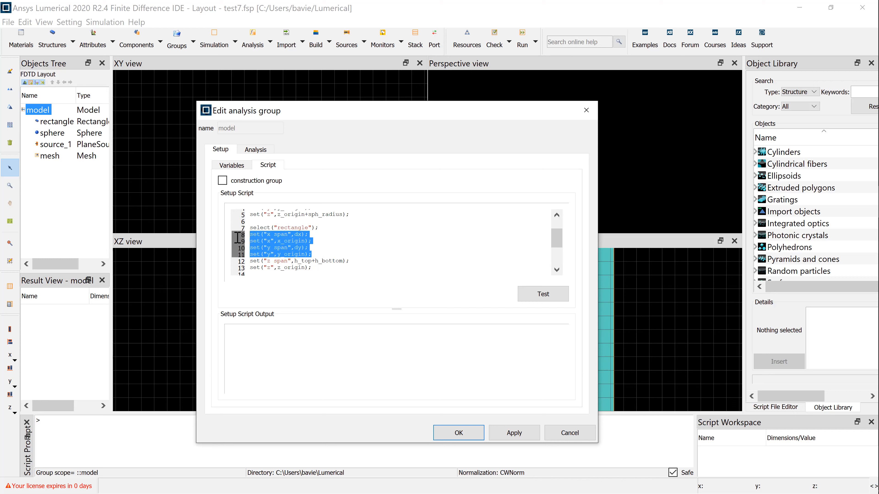
left_click(349, 256)
scroll(343, 264, "down", 3)
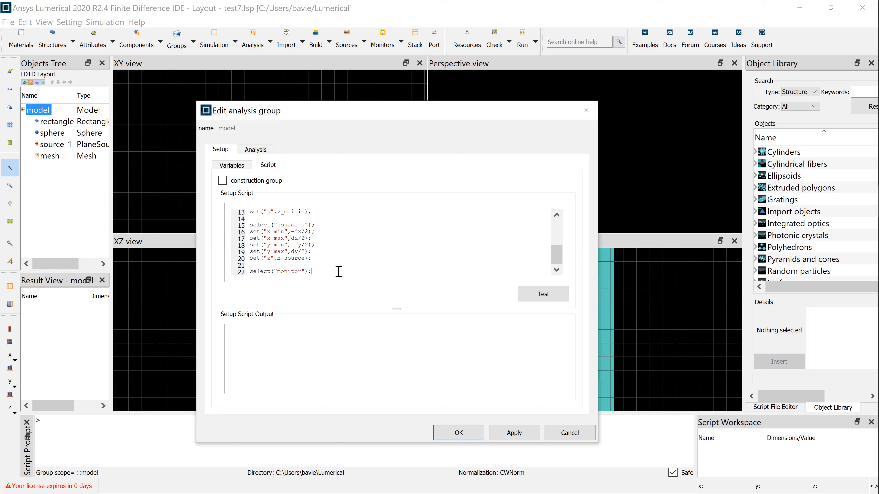
scroll(339, 271, "down", 1)
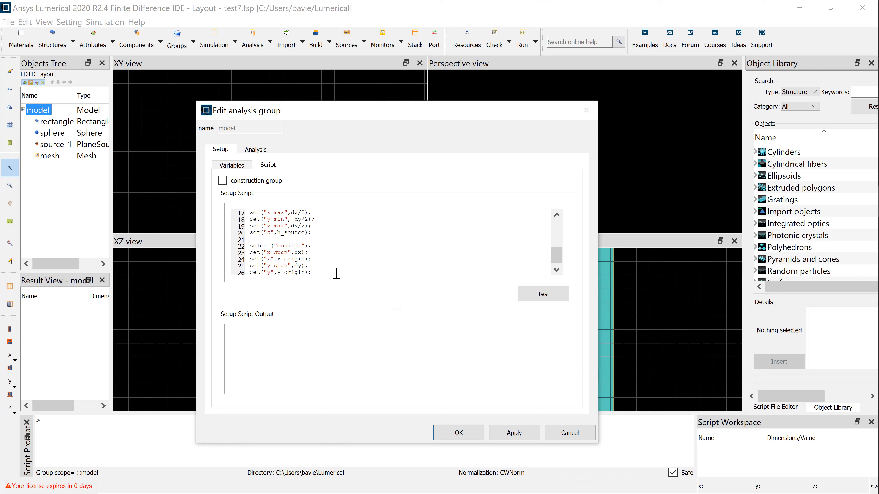
Add set("z",h_monitor); to the end of the monitor block, and test and accept the setup script
key("Return")
type("set(")
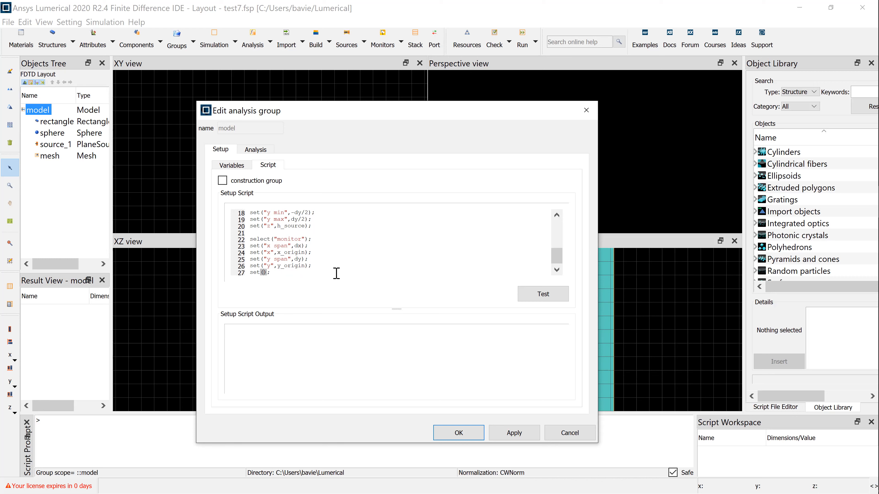
type("\"z\",h_monitor")
left_click(541, 295)
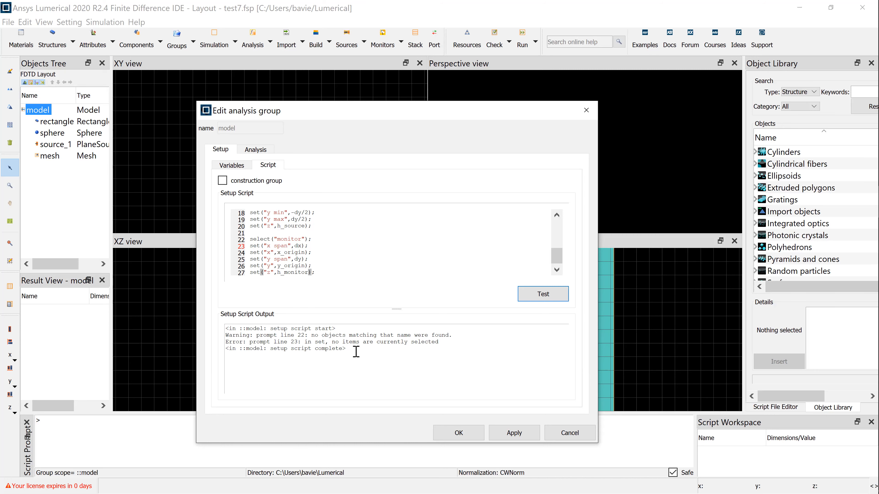
left_click(460, 433)
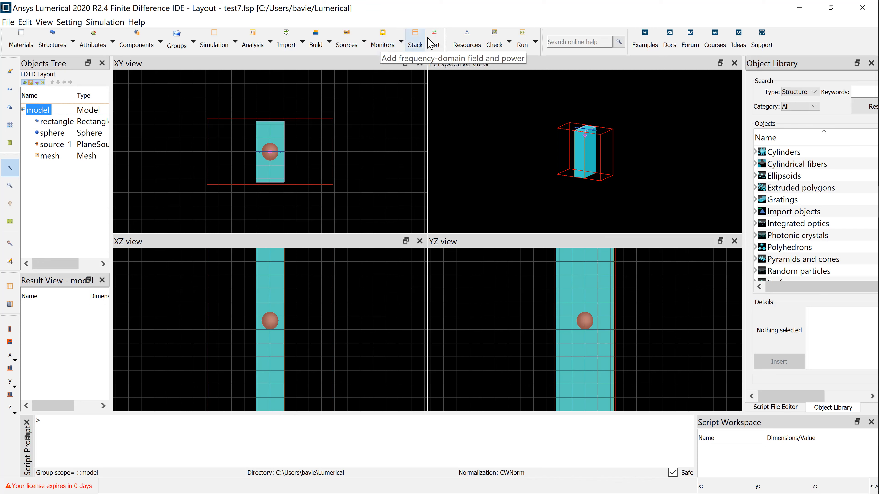
Add a frequency-domain field and power monitor and edit the number of frequency points in its global monitor settings
left_click(403, 41)
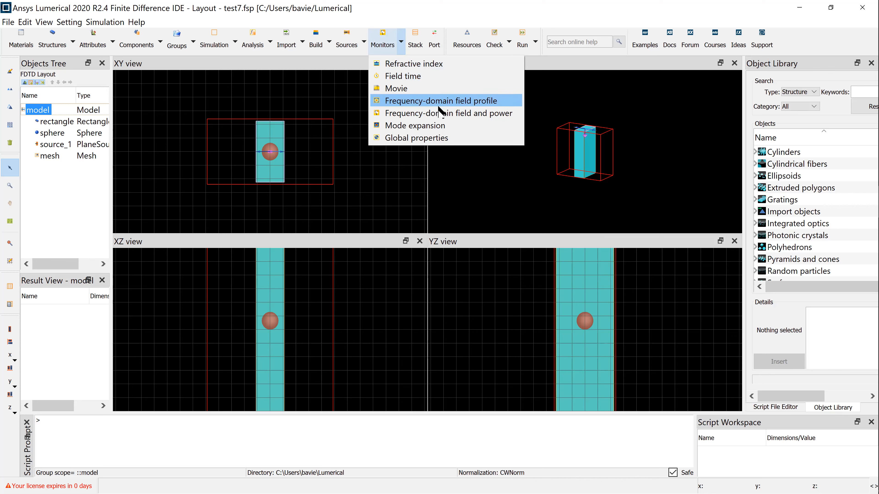
left_click(443, 117)
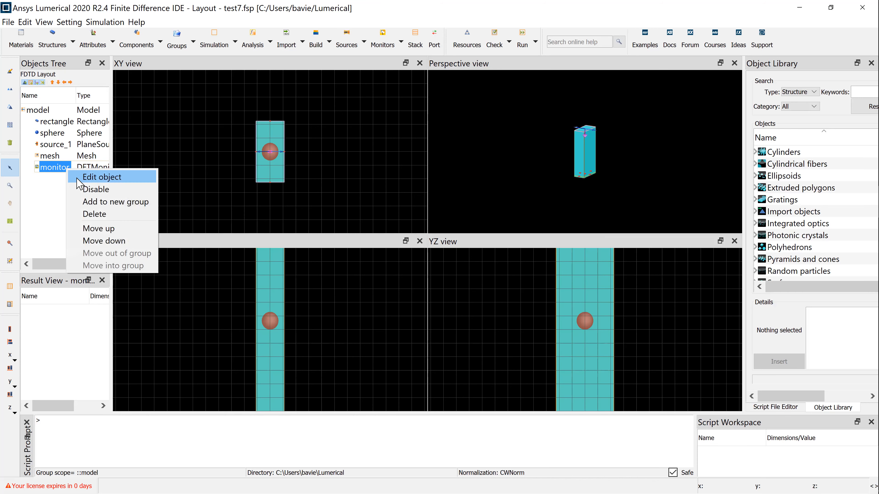
left_click(77, 178)
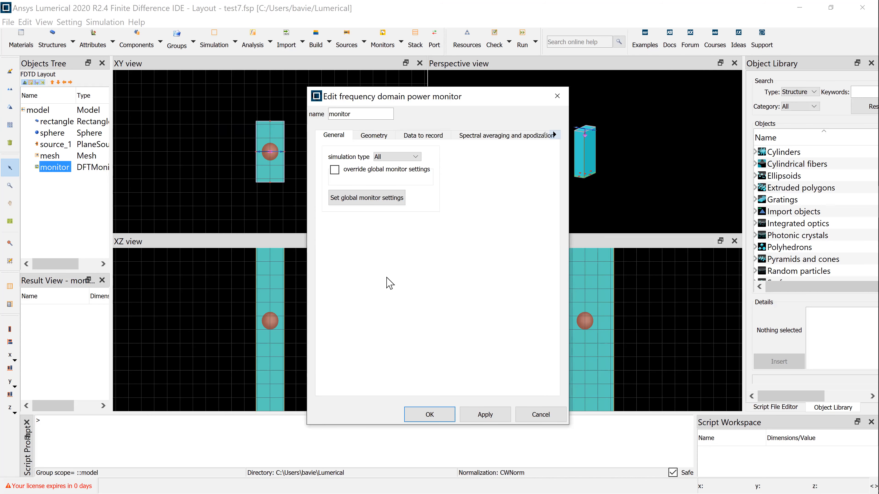
left_click(383, 200)
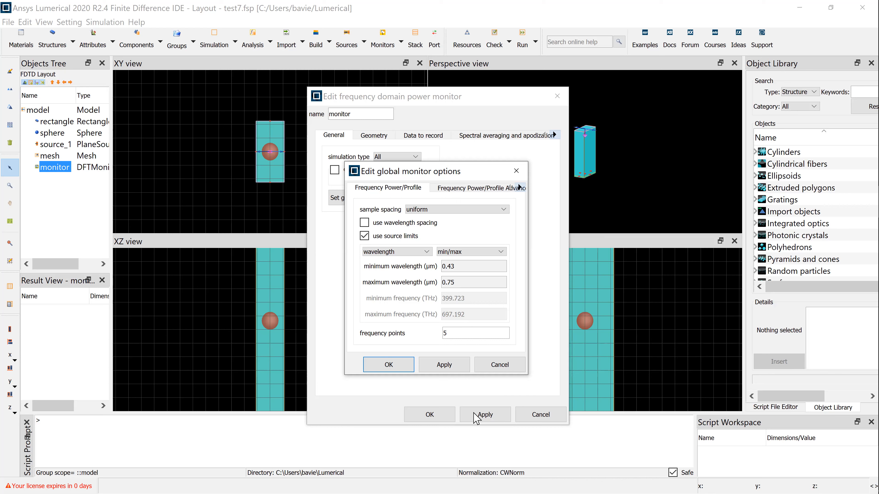
left_click_drag(460, 335, 440, 334)
left_click(388, 365)
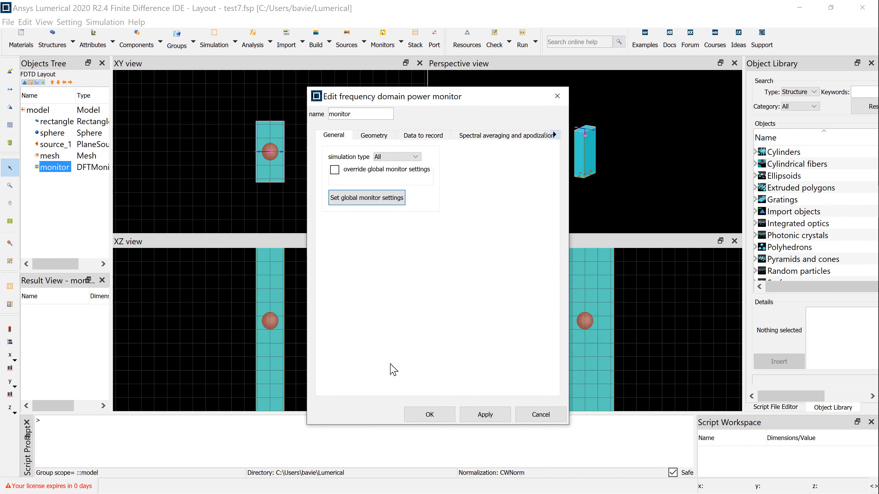
Review the monitor's geometry and set it to record only Pz, disabling all E and H field components and output power
left_click(373, 135)
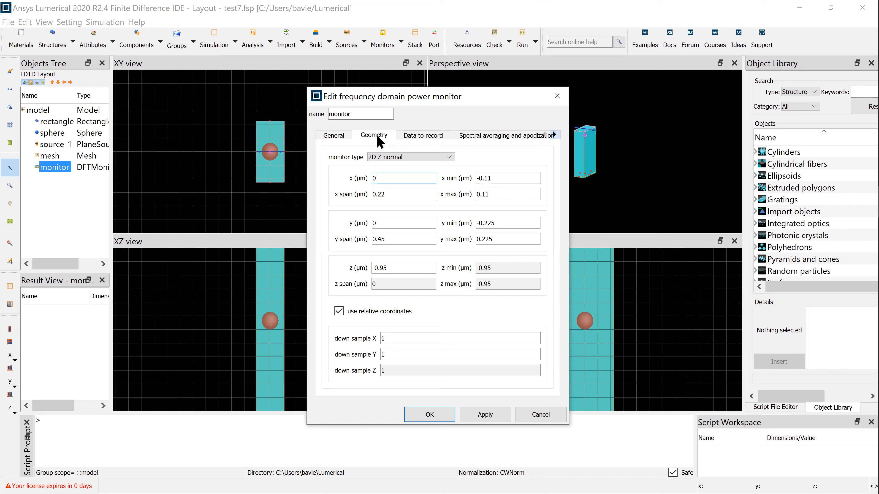
left_click(412, 137)
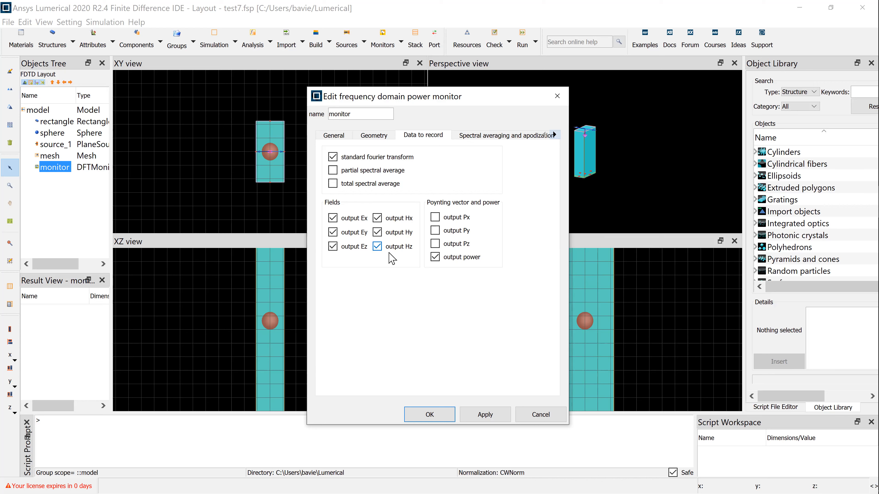
left_click(333, 219)
left_click(332, 232)
left_click(333, 246)
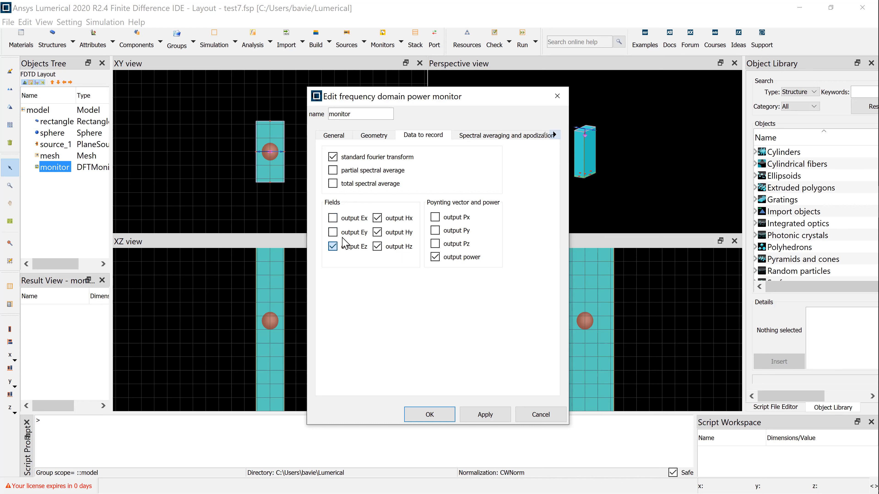
left_click(377, 218)
left_click(377, 231)
left_click(449, 243)
left_click(452, 256)
left_click(377, 247)
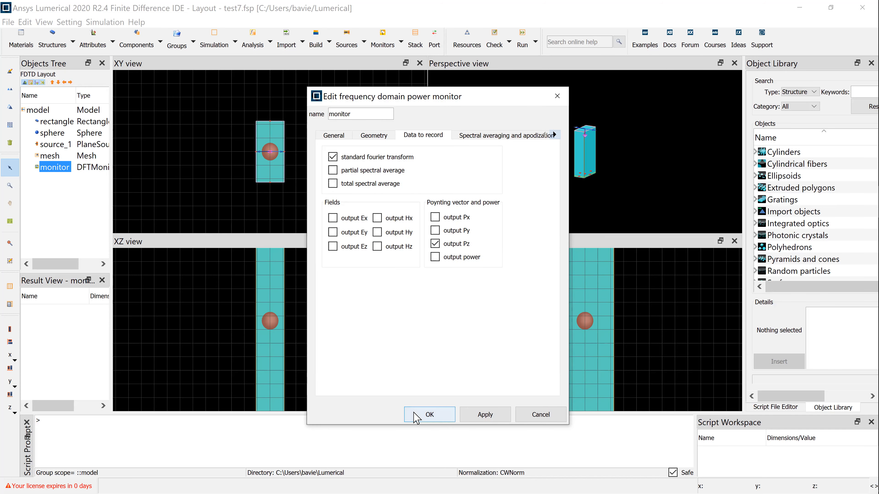
key("Return")
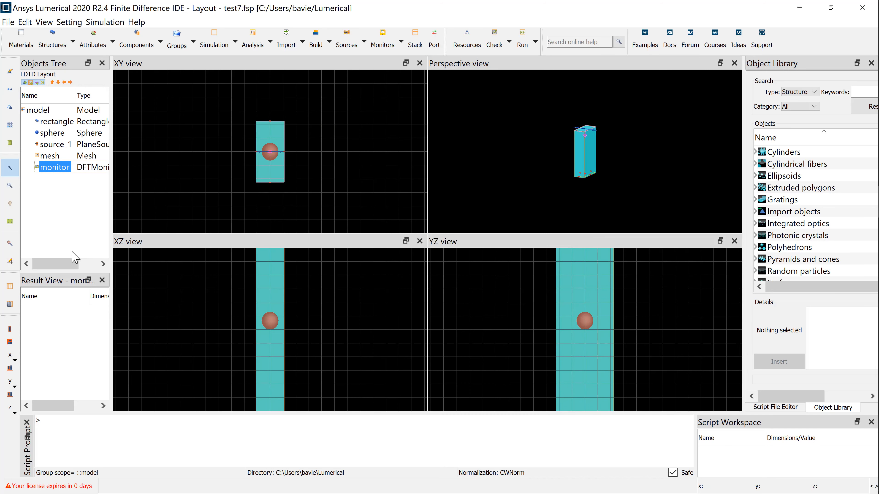
Save the project under the new name test8.fsp in the Lumerical folder
left_click(8, 22)
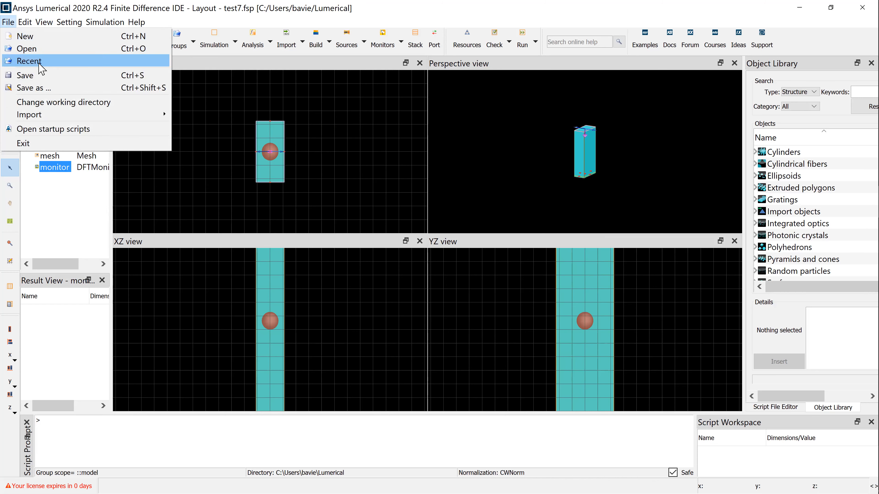
left_click(60, 88)
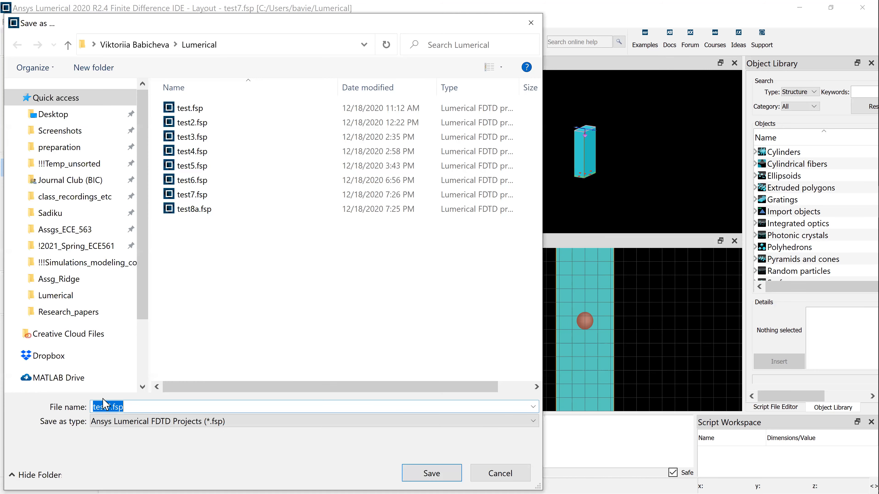
left_click(109, 407)
key("BackSpace")
type("8")
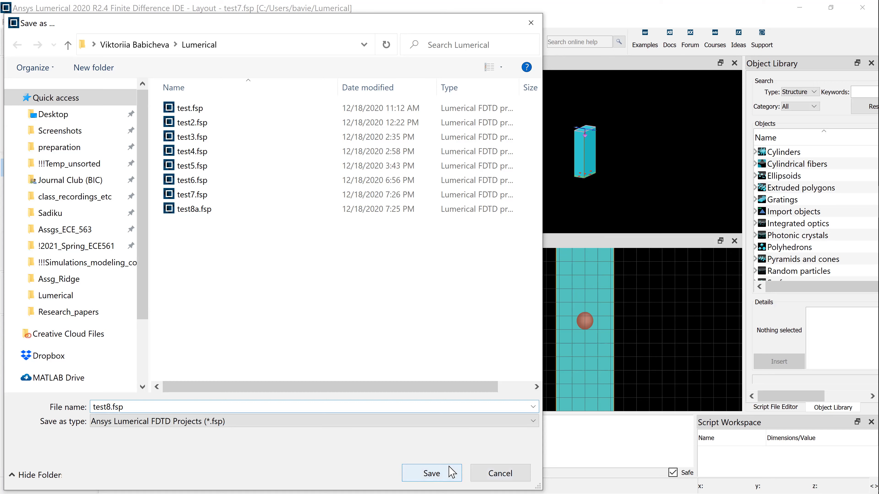
left_click(451, 476)
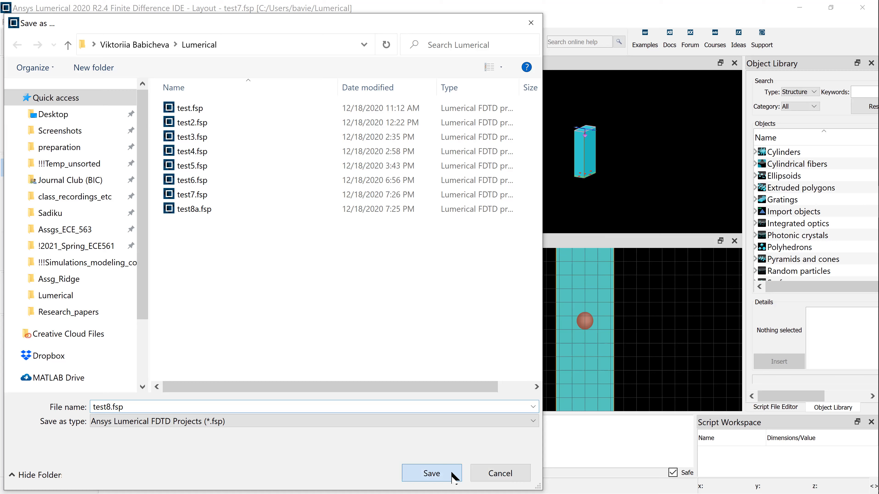